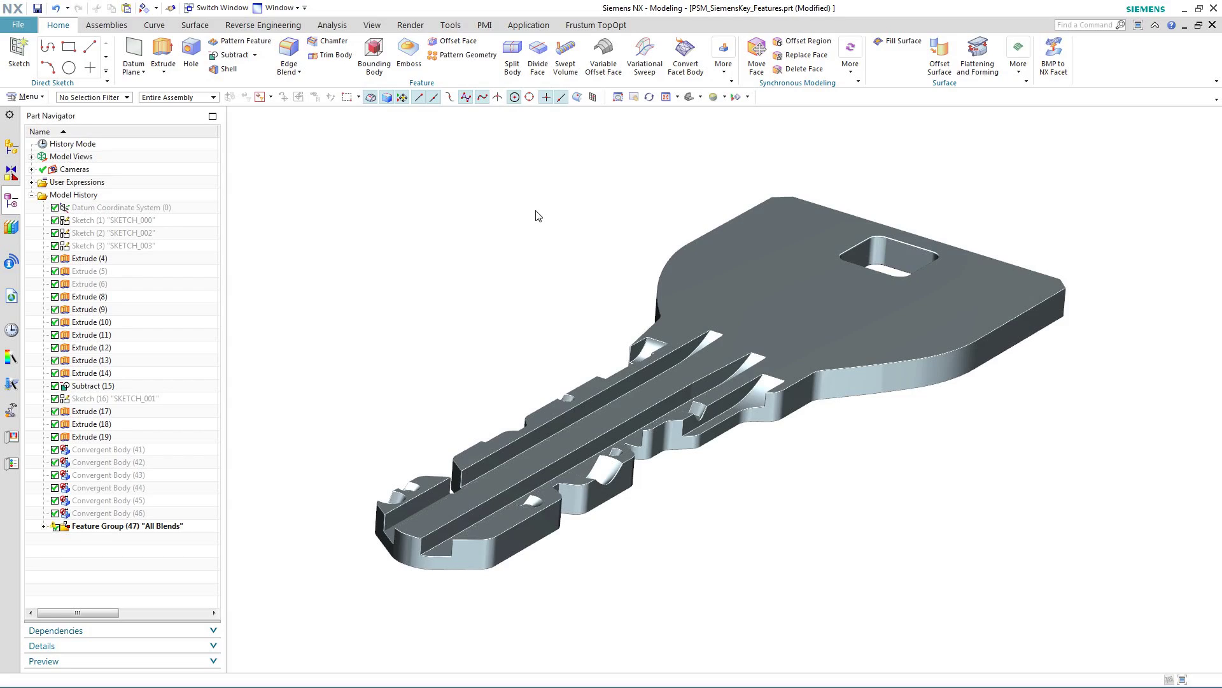
Show the hidden Extrude (6) block over the key head
{"action": "right_click", "coordinate": [163, 286]}
{"action": "left_click", "coordinate": [191, 296]}
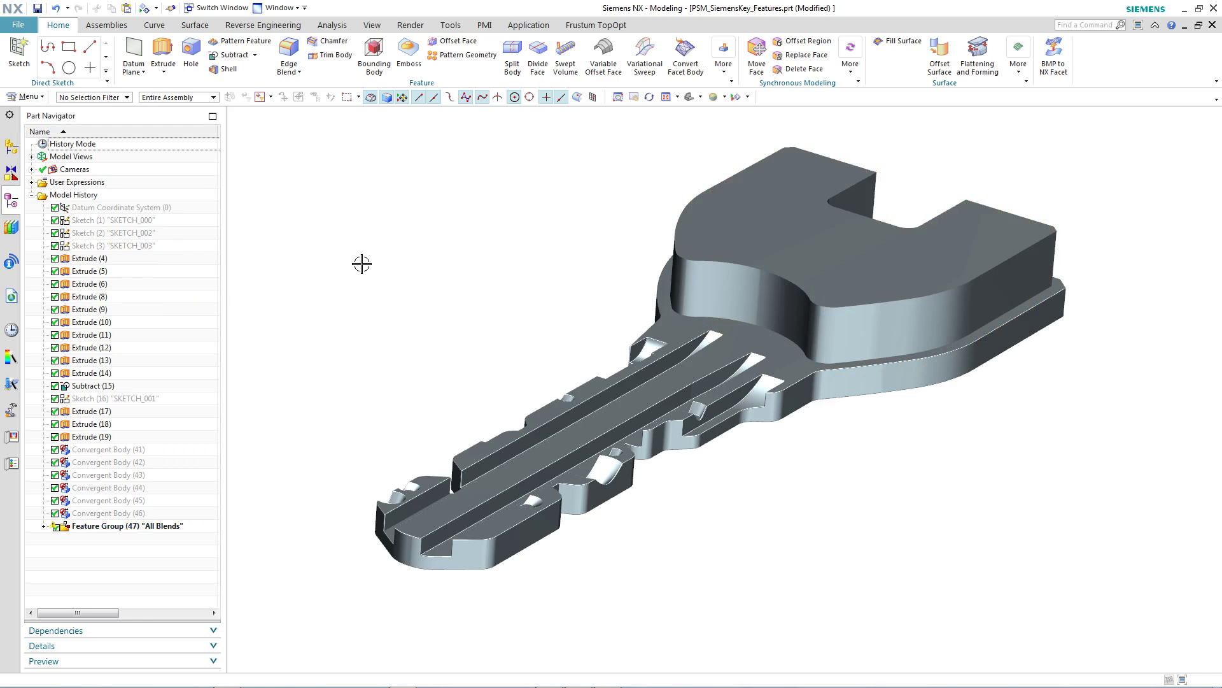
Subtract the extruded block on the key head from the key body
{"action": "left_click", "coordinate": [227, 60]}
{"action": "left_click", "coordinate": [585, 390]}
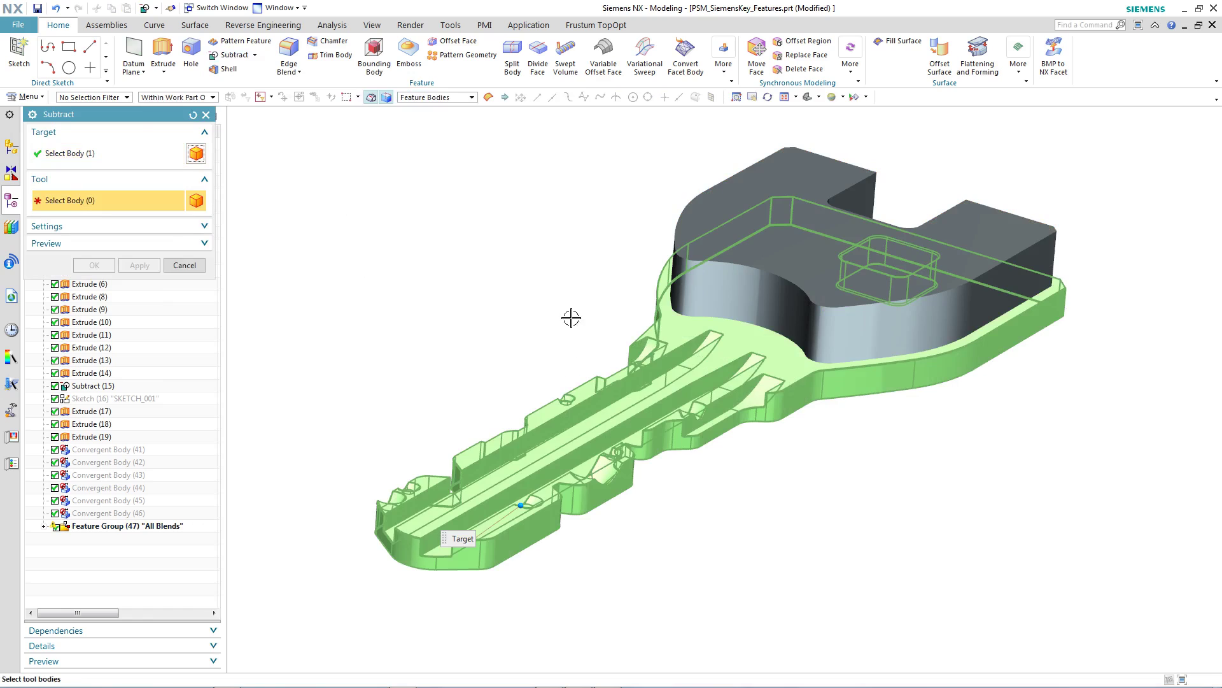
{"action": "left_click", "coordinate": [727, 278]}
{"action": "middle_click", "coordinate": [515, 311]}
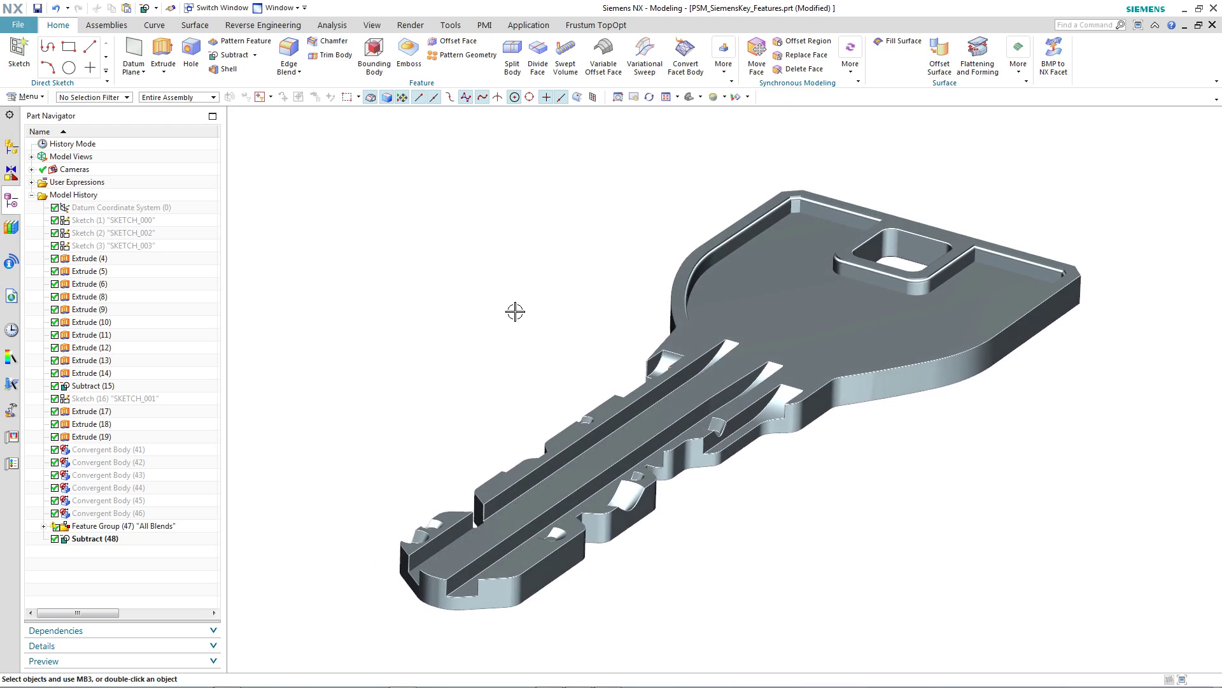
Delete the last Subtract feature from the model history
{"action": "right_click", "coordinate": [118, 540]}
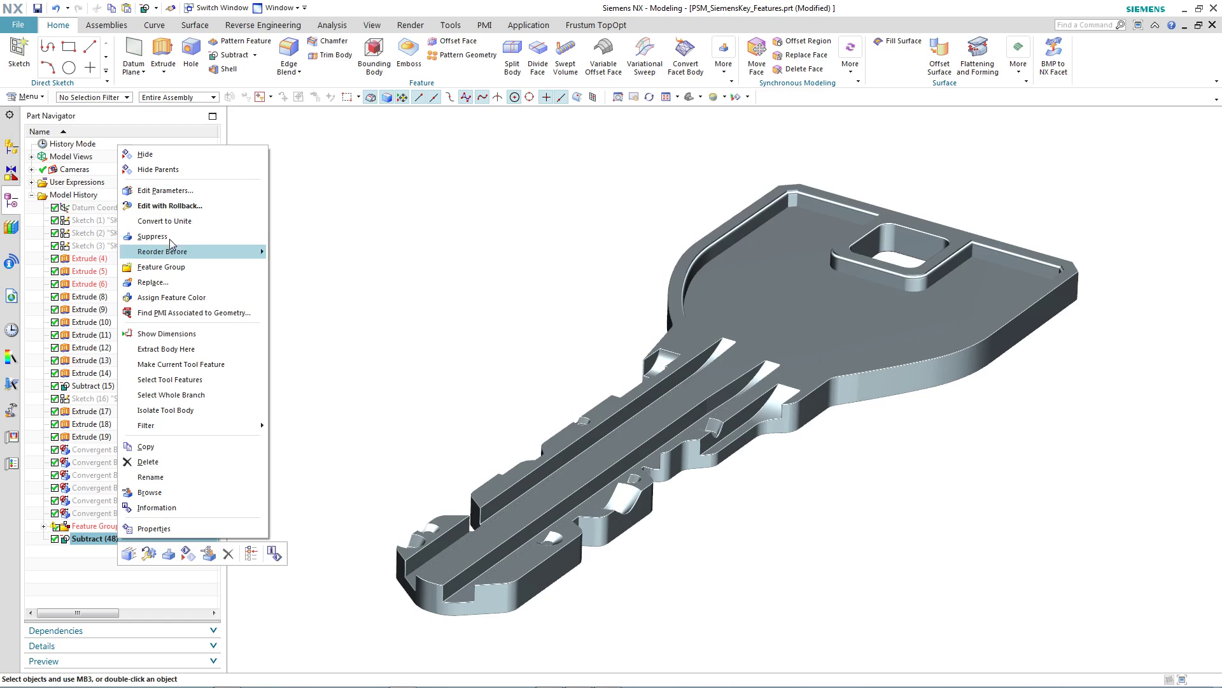
{"action": "left_click", "coordinate": [148, 461]}
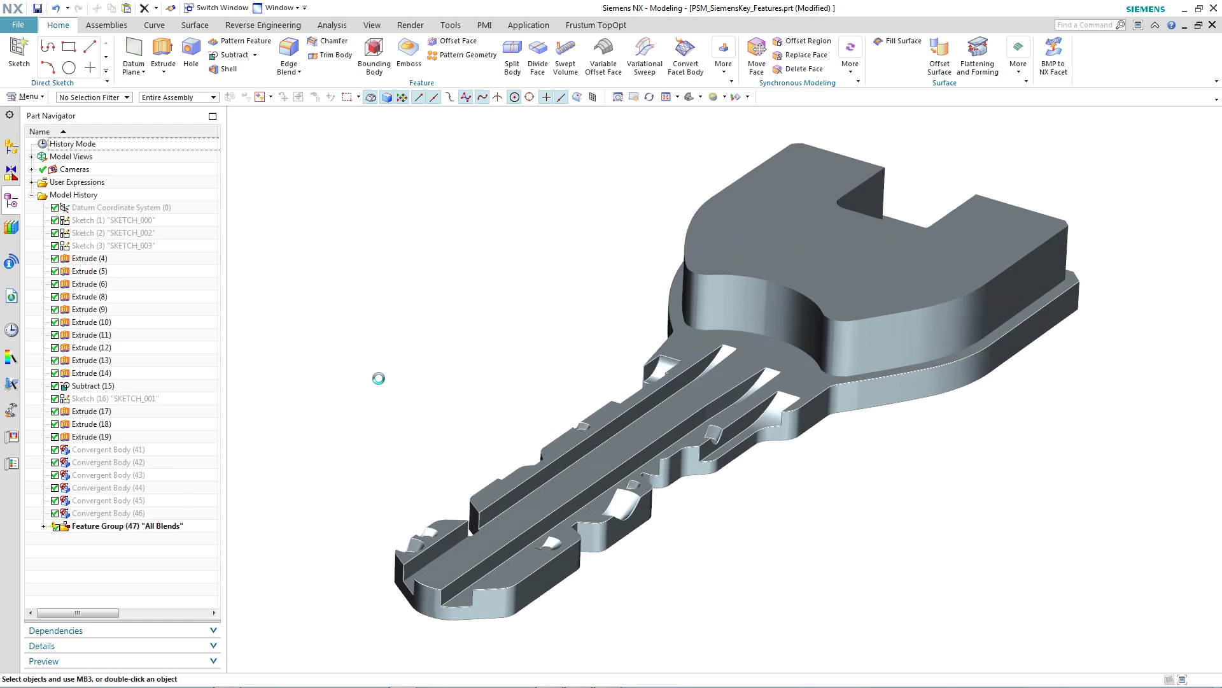
Trim the block over the key head with Convergent Body (41), showing that hidden body for use as the tool face
{"action": "left_click", "coordinate": [336, 57]}
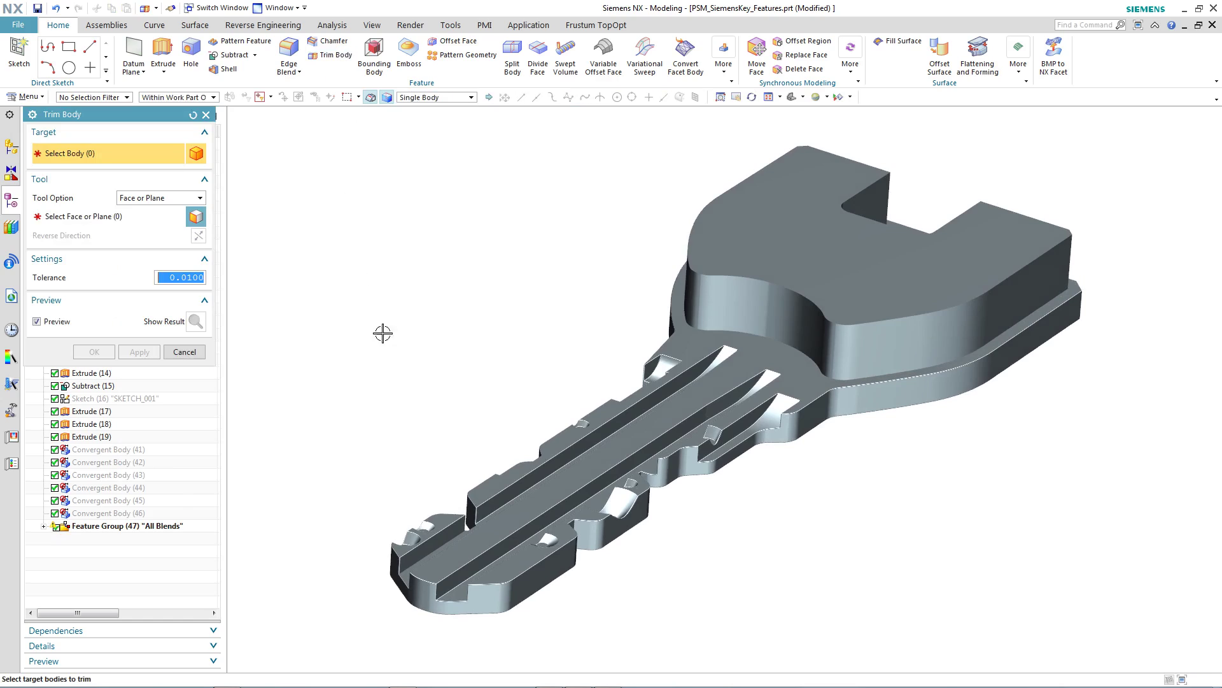
{"action": "left_click", "coordinate": [719, 263]}
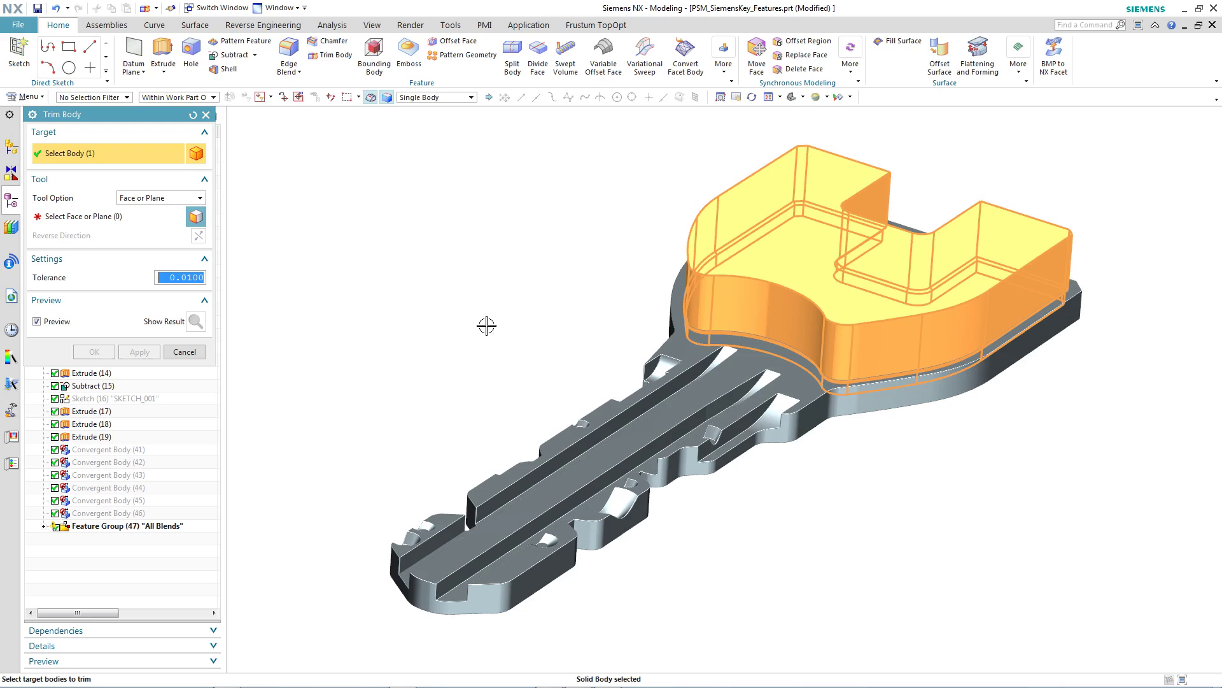
{"action": "right_click", "coordinate": [157, 453]}
{"action": "left_click", "coordinate": [179, 459]}
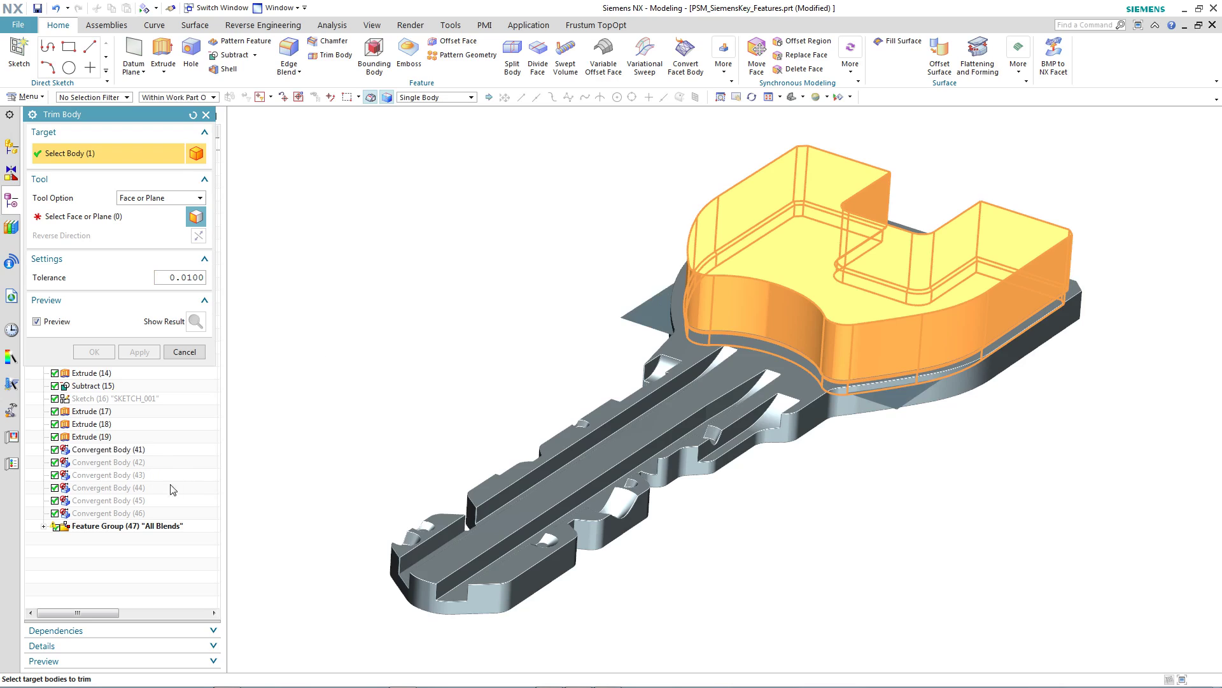
{"action": "left_click", "coordinate": [95, 216]}
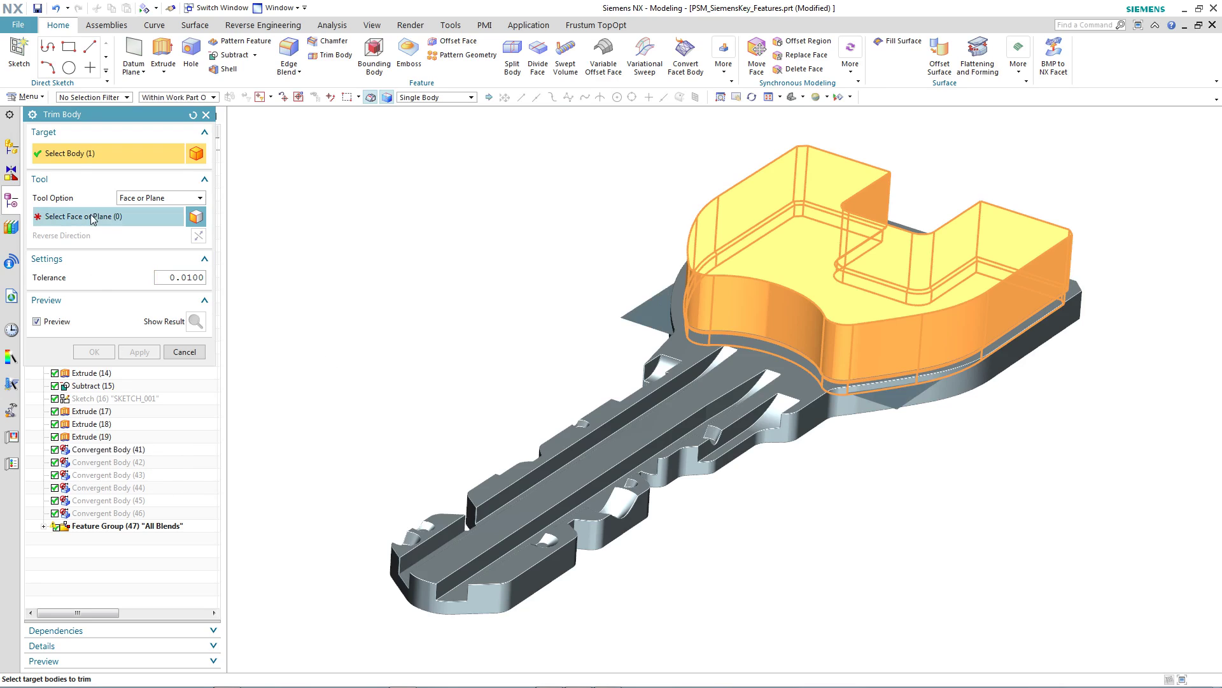
{"action": "left_click", "coordinate": [129, 450]}
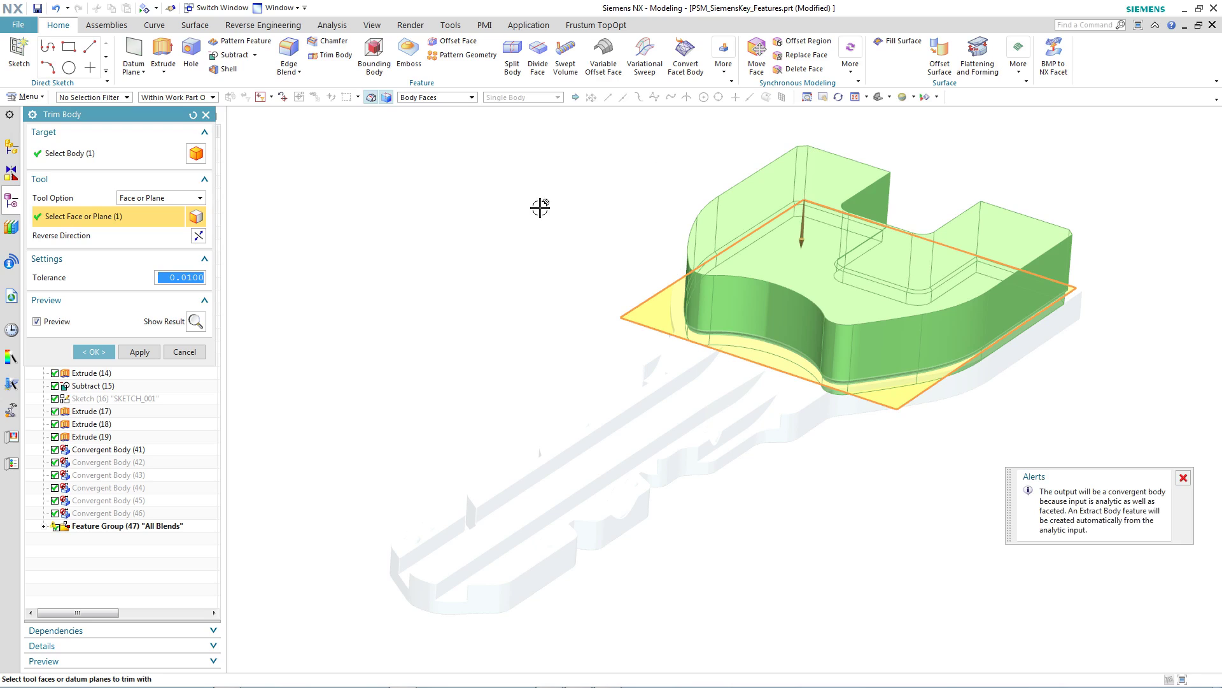
{"action": "left_click", "coordinate": [100, 352]}
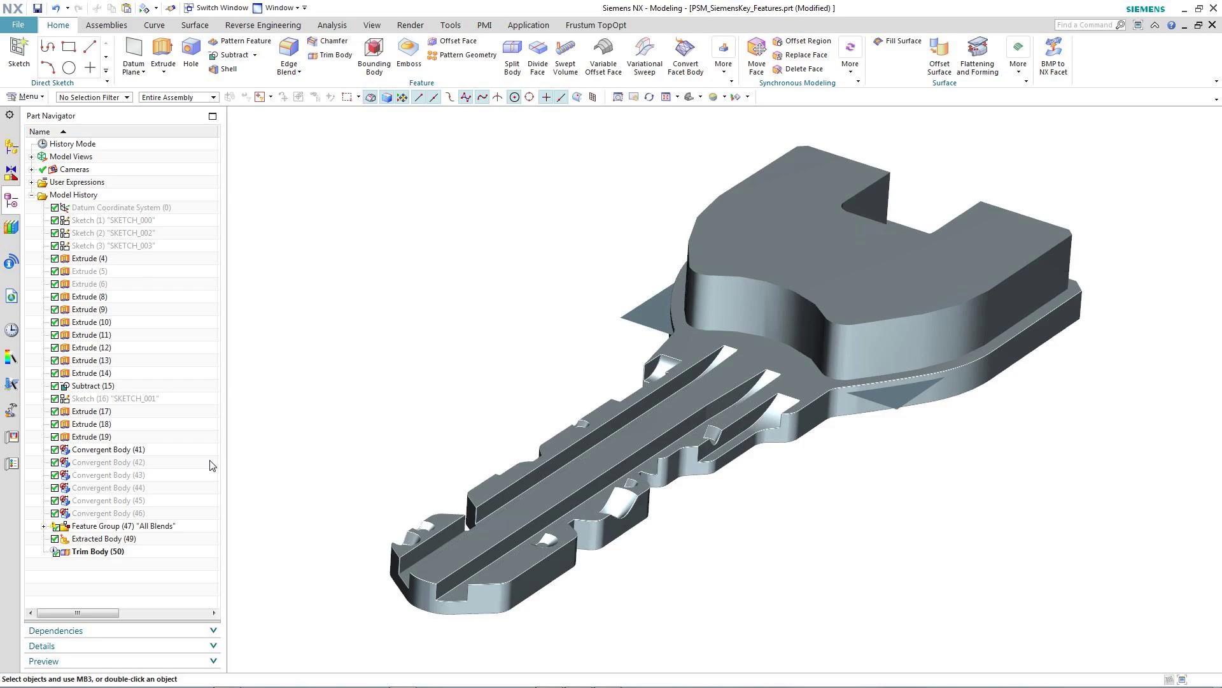
Hide Convergent Body (41) and subtract the trimmed block from the key body
{"action": "right_click", "coordinate": [186, 450]}
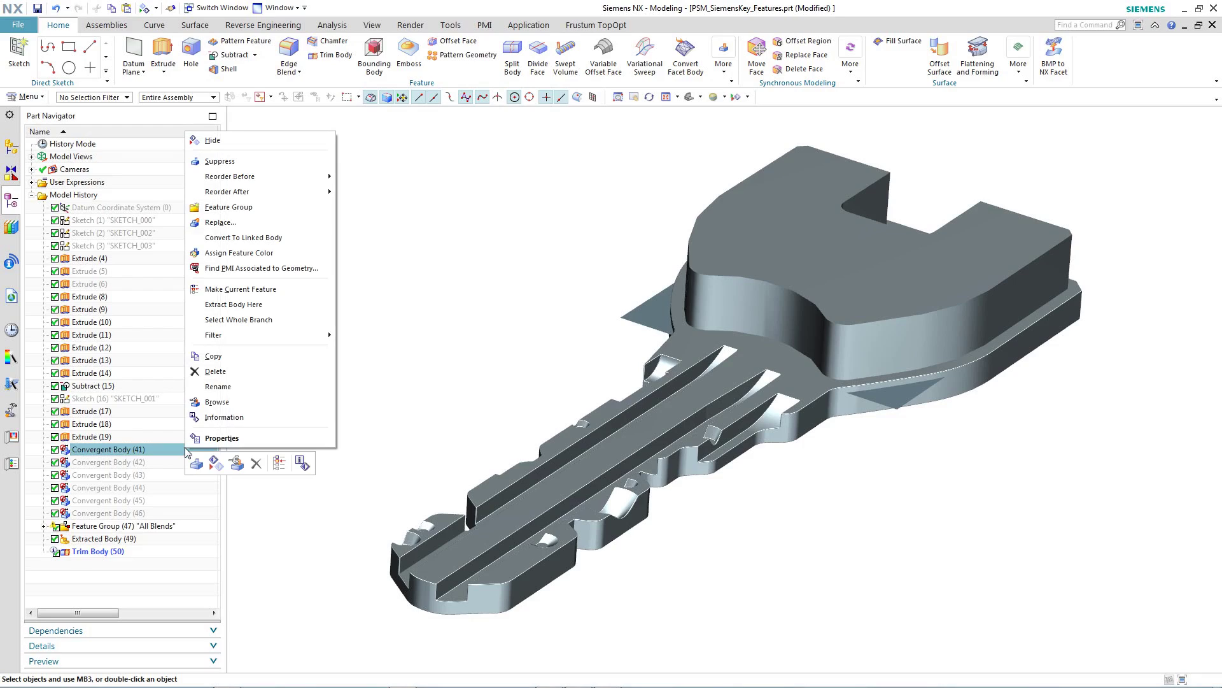
{"action": "left_click", "coordinate": [226, 142]}
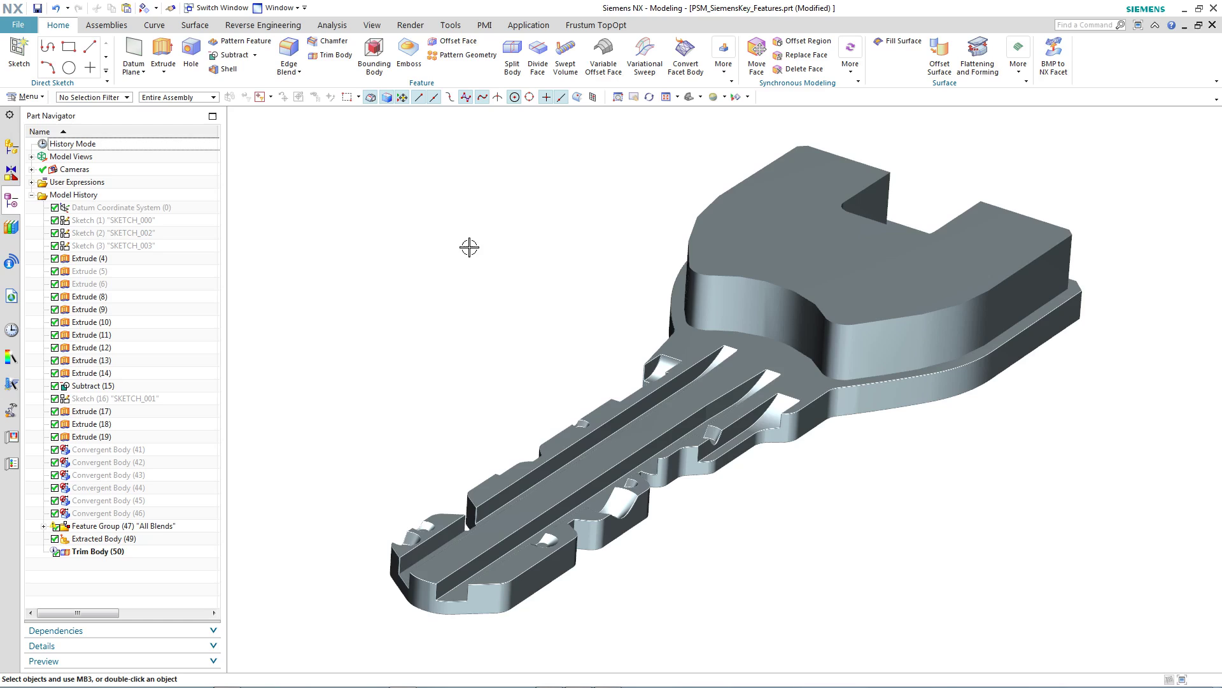
{"action": "left_click", "coordinate": [236, 55]}
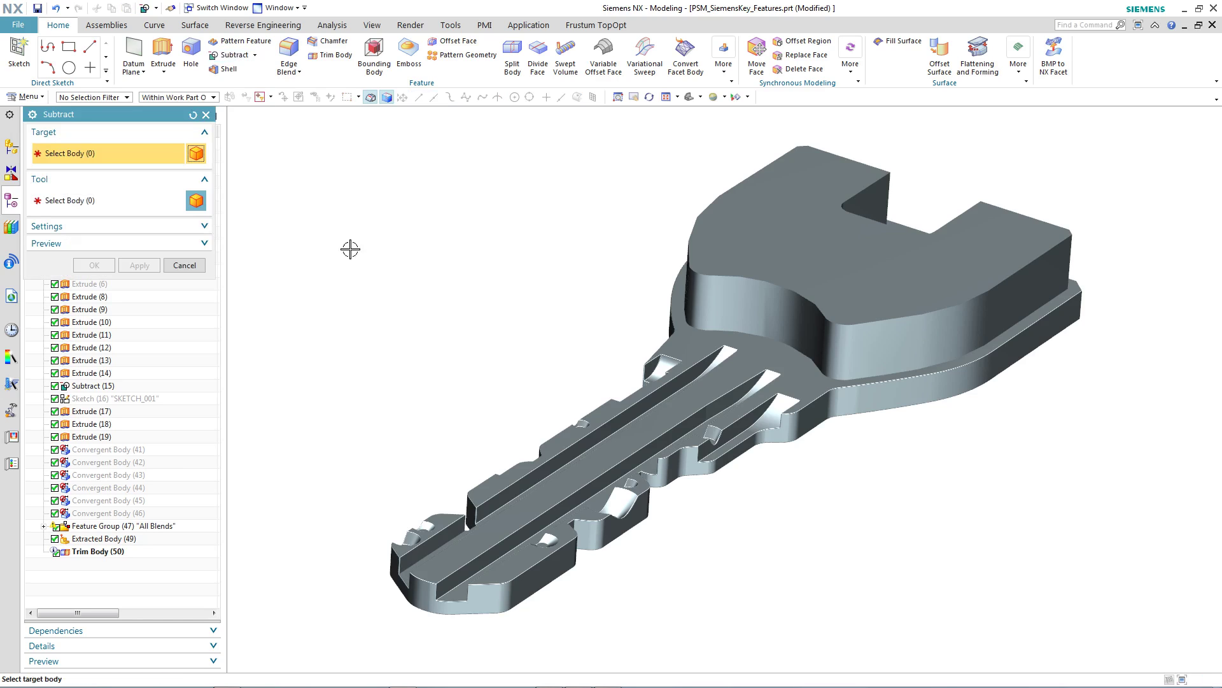
{"action": "left_click", "coordinate": [669, 368]}
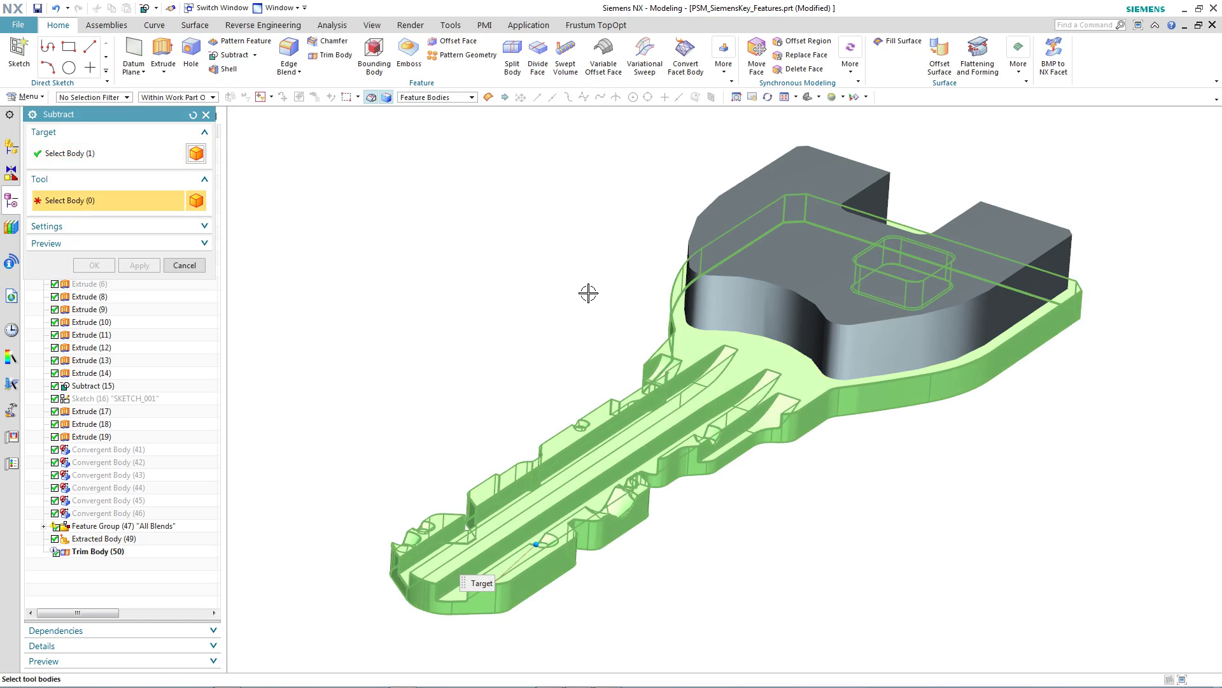
{"action": "left_click", "coordinate": [741, 276]}
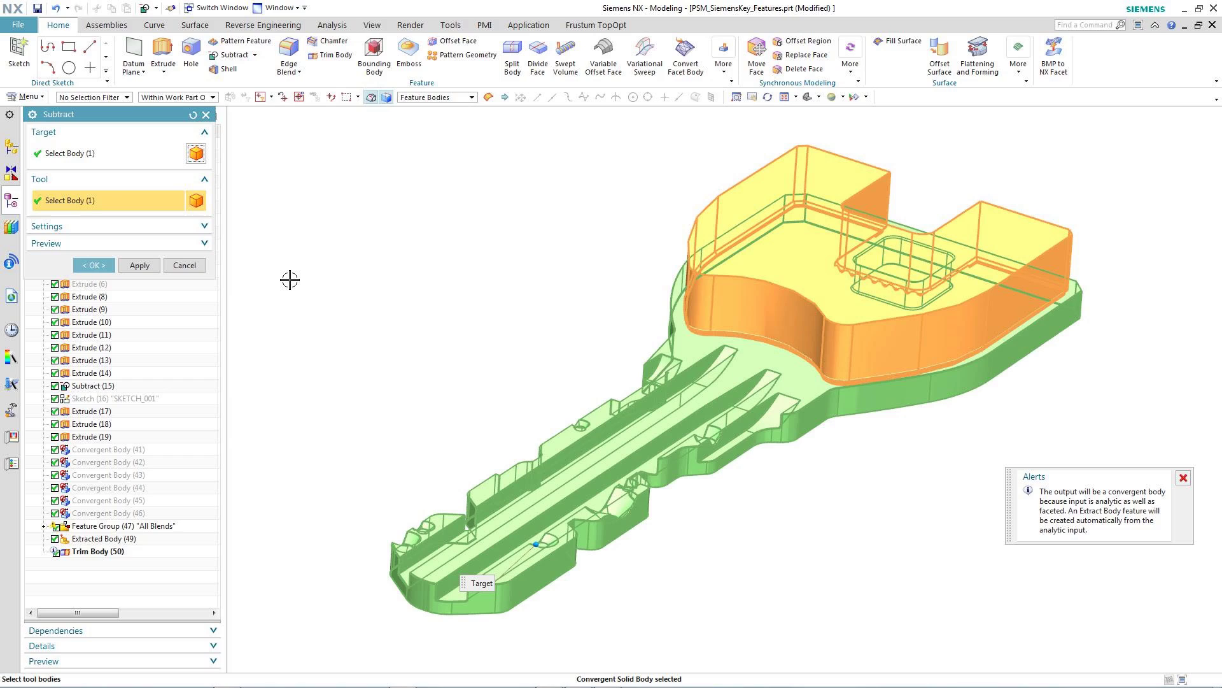
{"action": "middle_click", "coordinate": [416, 254]}
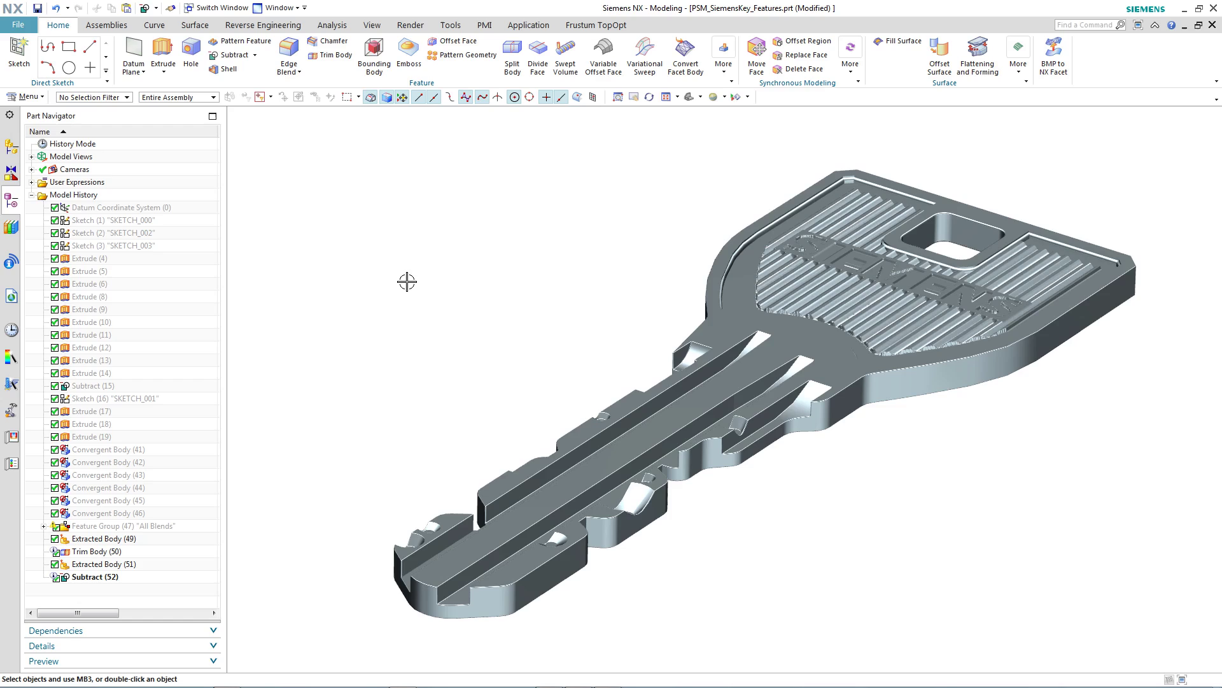
Edit the Trim Body feature with rollback, replacing its tool face with Convergent Body (43)
{"action": "right_click", "coordinate": [153, 555]}
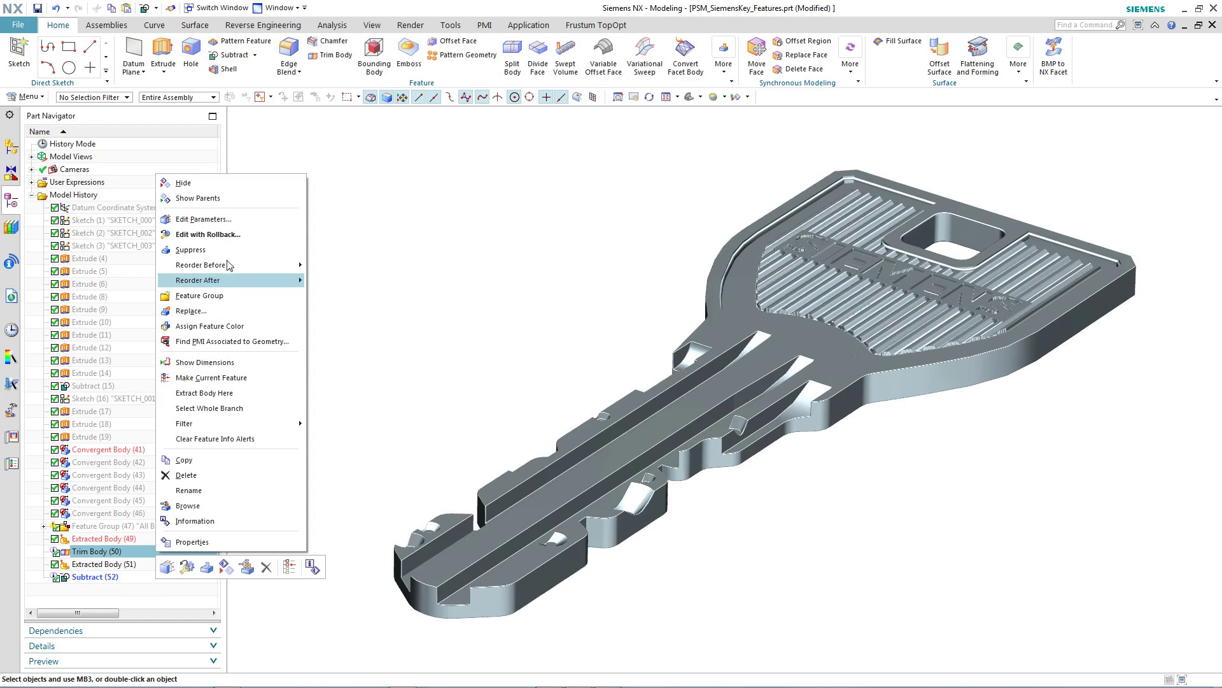
{"action": "left_click", "coordinate": [242, 243]}
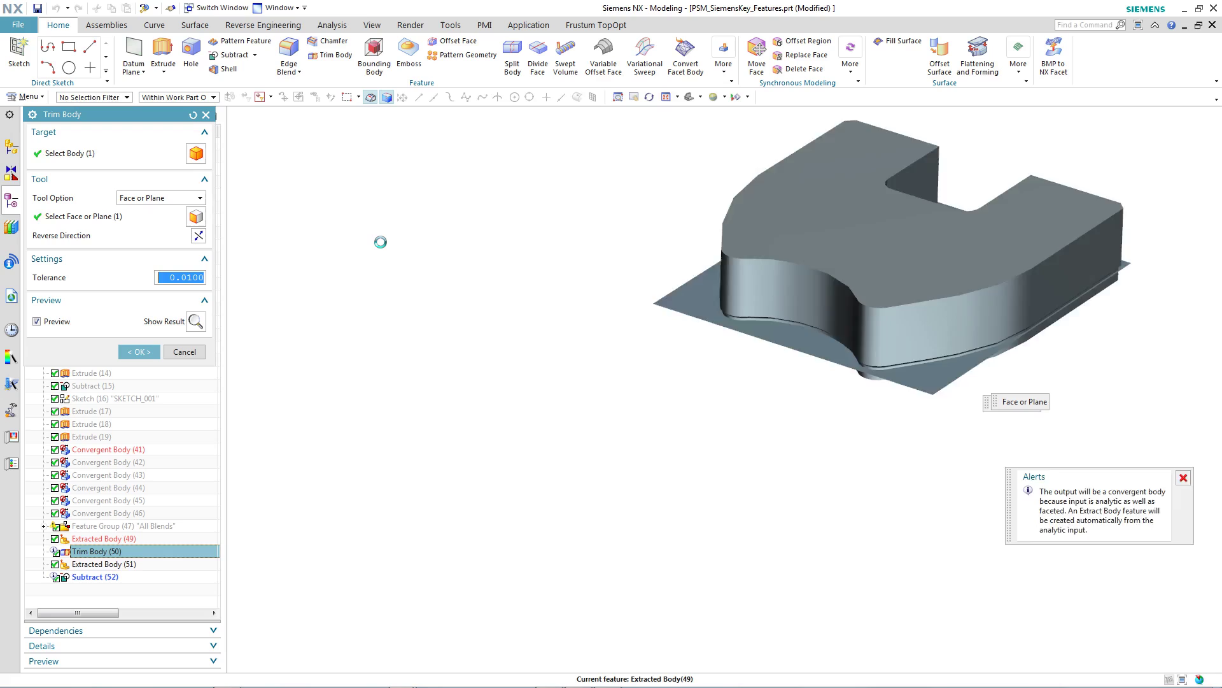
{"action": "left_click", "coordinate": [97, 217]}
{"action": "left_click", "coordinate": [694, 312]}
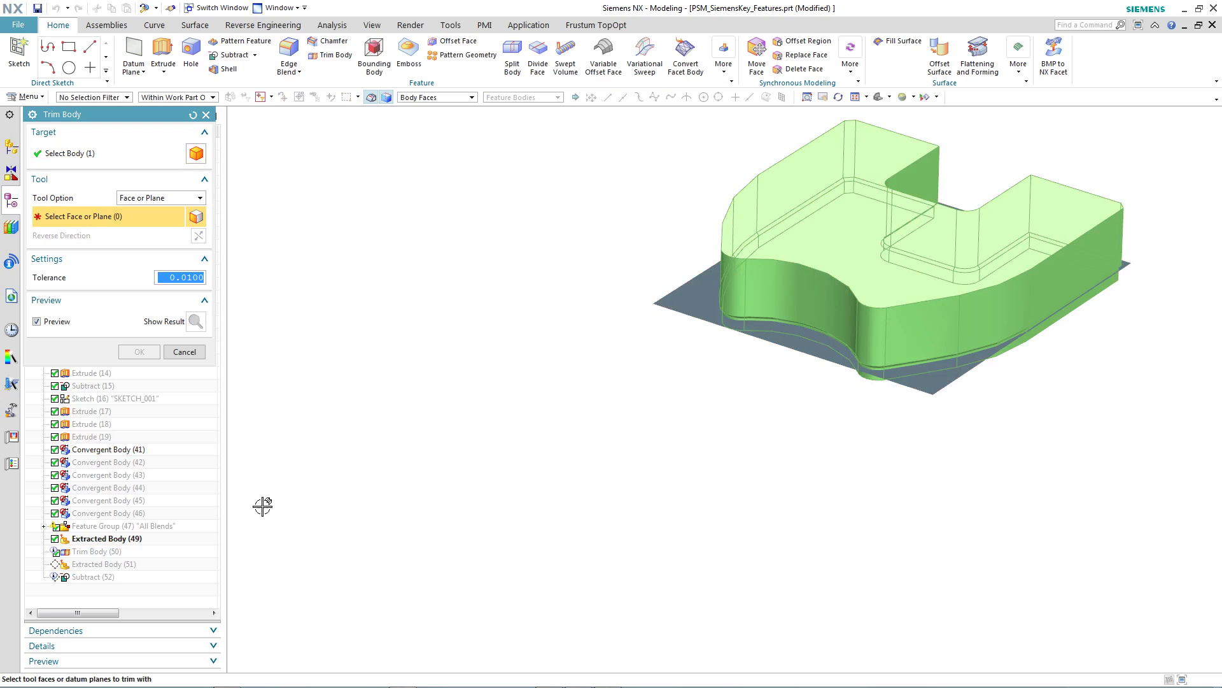
{"action": "left_click", "coordinate": [154, 475]}
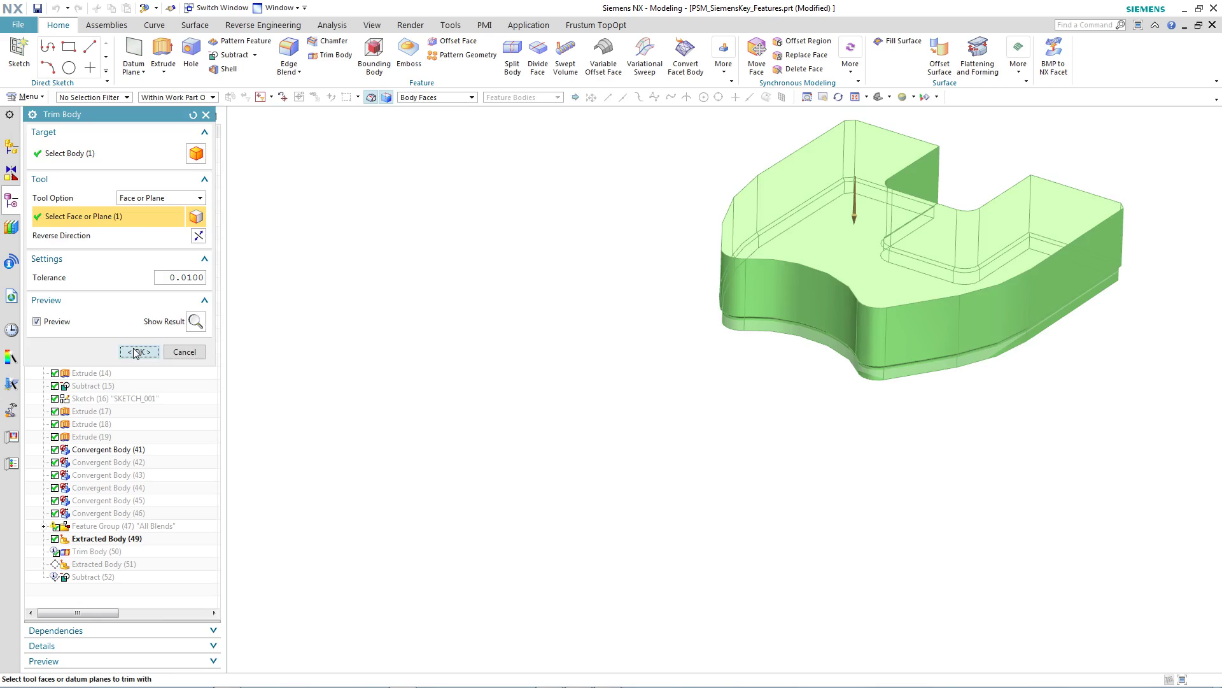
{"action": "left_click", "coordinate": [134, 352]}
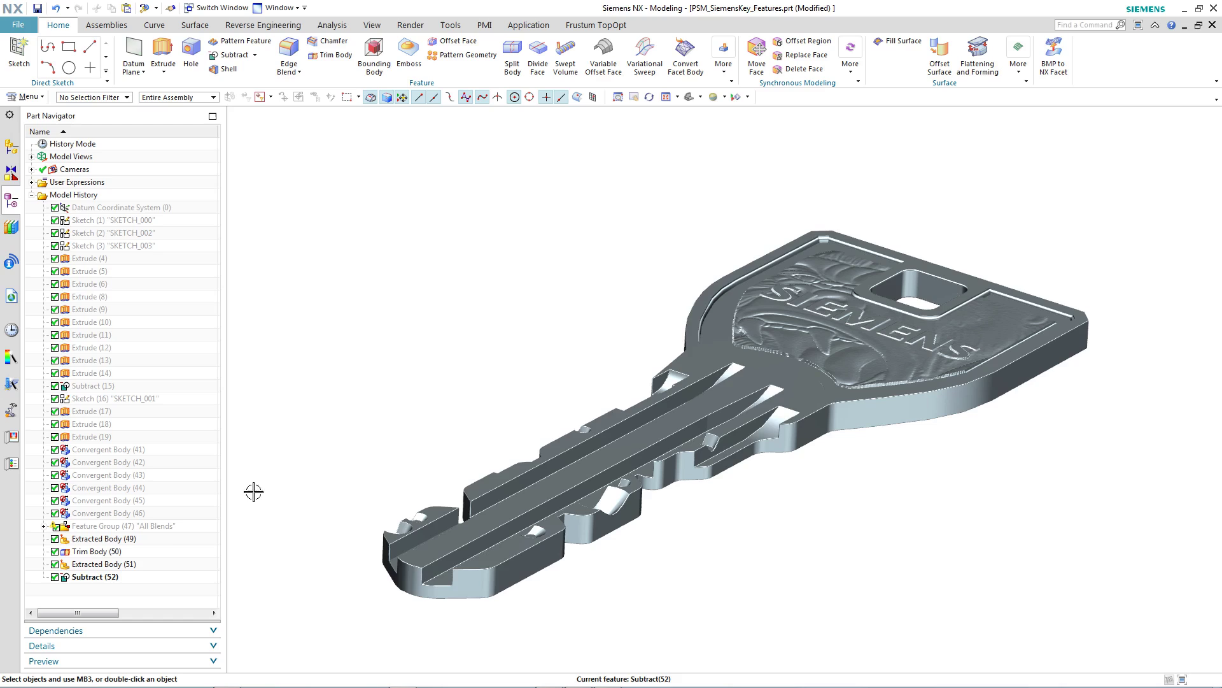
Edit the Trim Body feature with rollback, replacing its tool face with Convergent Body (45)
{"action": "right_click", "coordinate": [128, 551]}
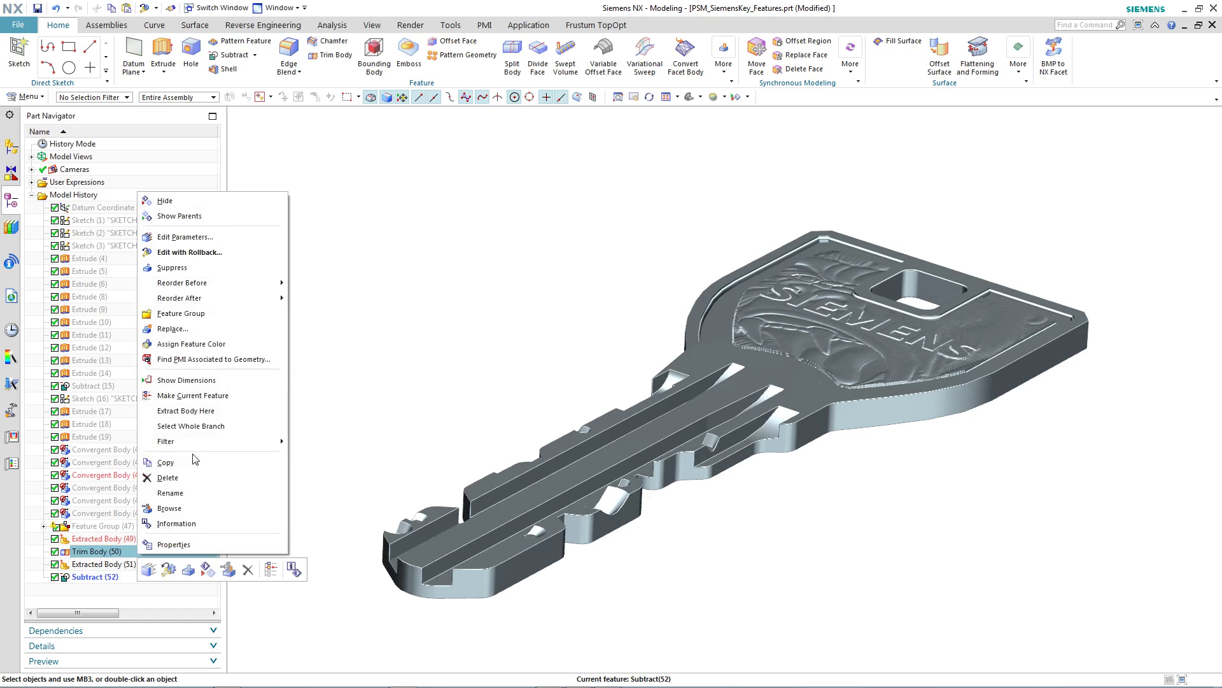
{"action": "left_click", "coordinate": [207, 254]}
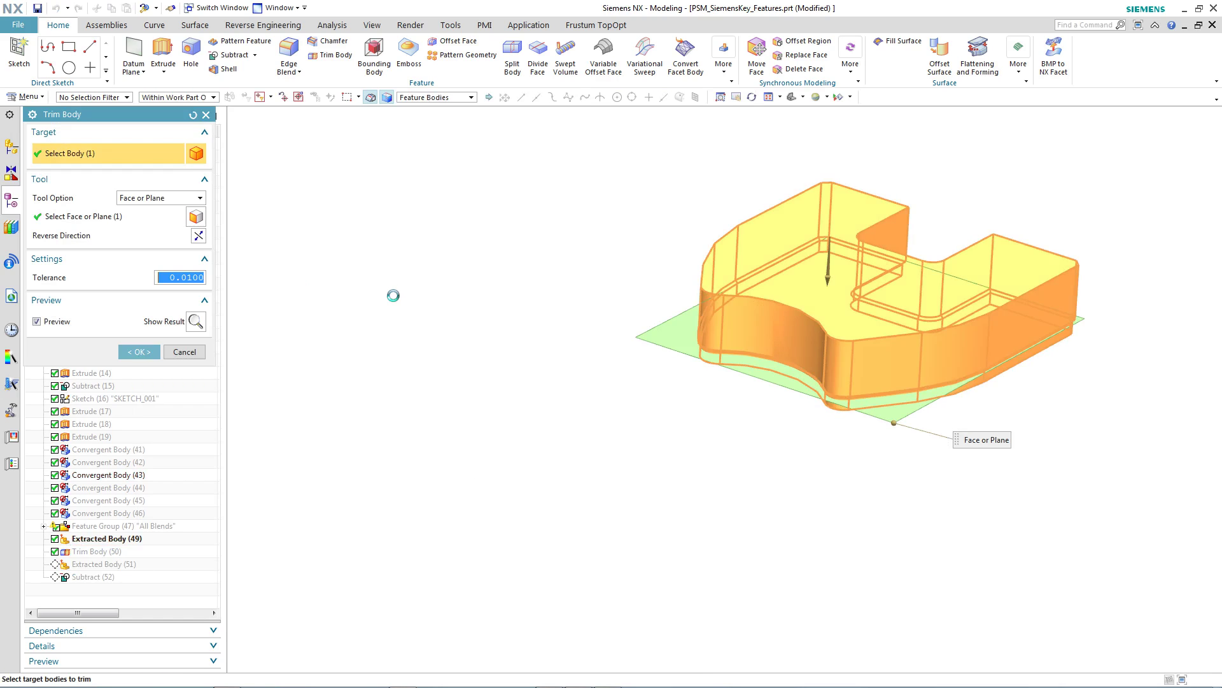
{"action": "left_click", "coordinate": [131, 217]}
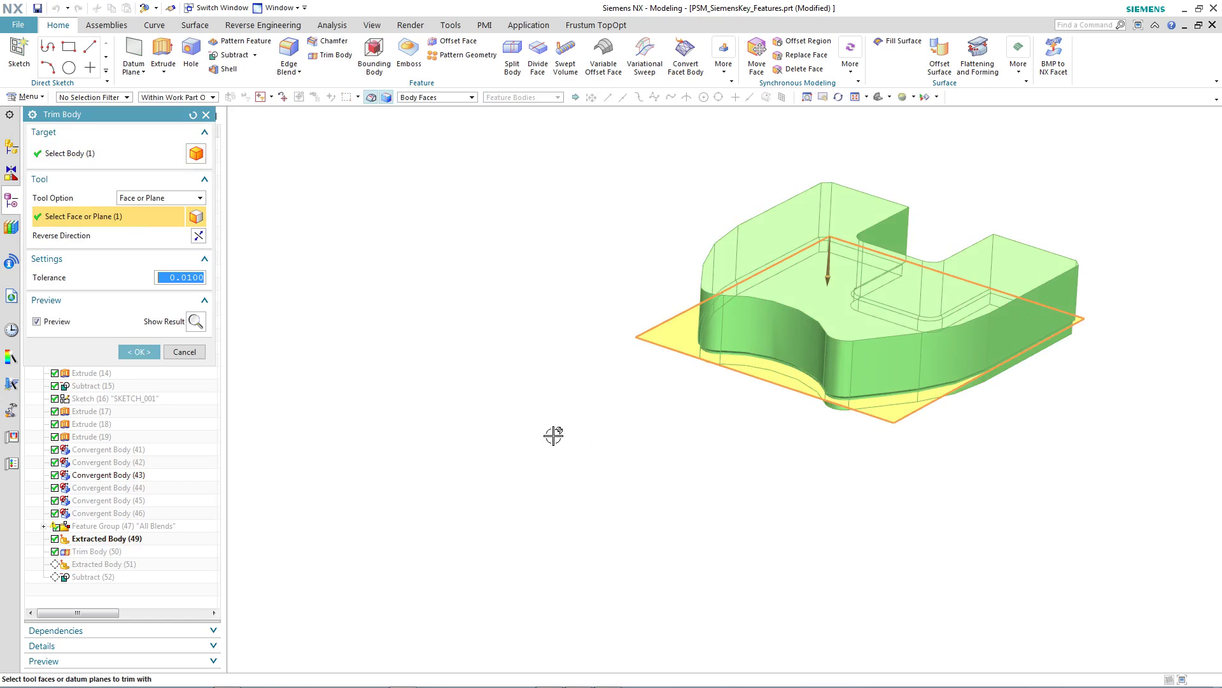
{"action": "left_click", "coordinate": [686, 344], "text": "shift"}
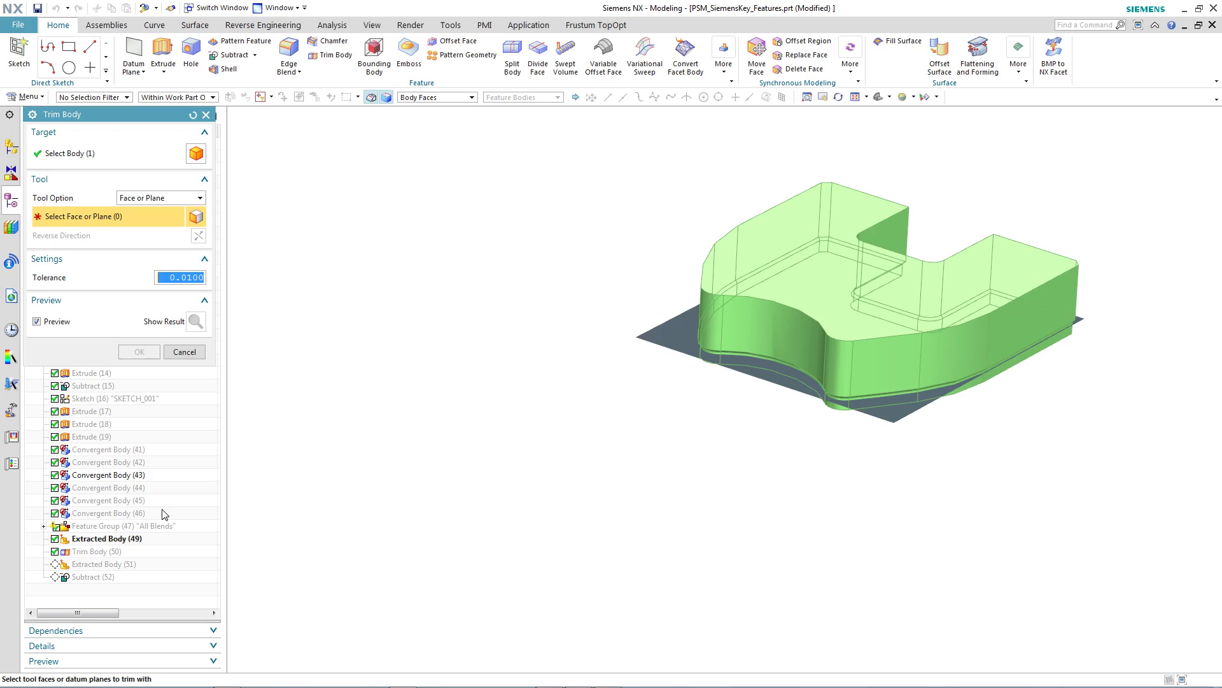
{"action": "left_click", "coordinate": [140, 501]}
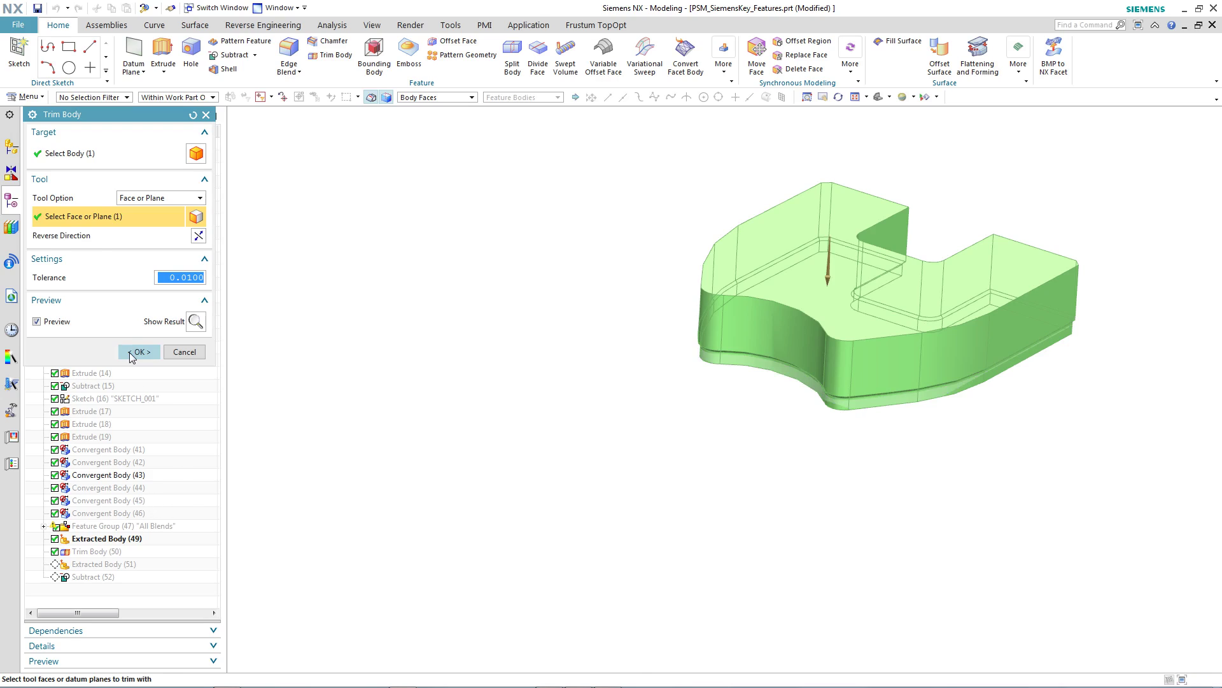
{"action": "left_click", "coordinate": [134, 352]}
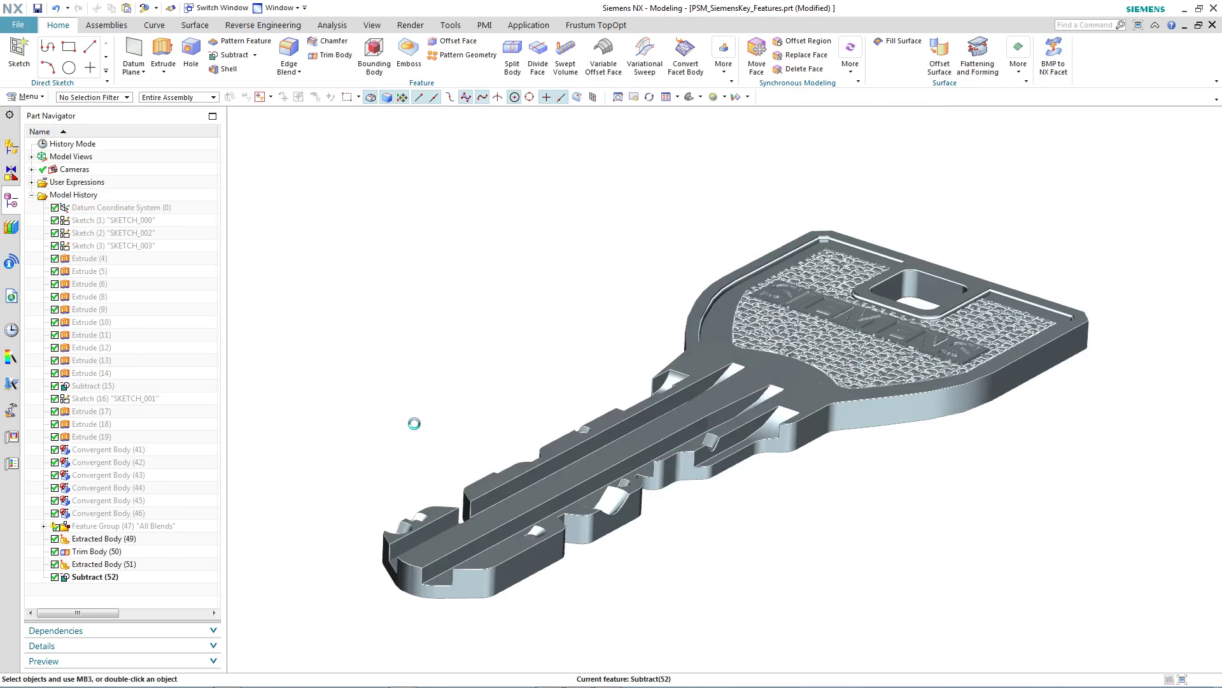